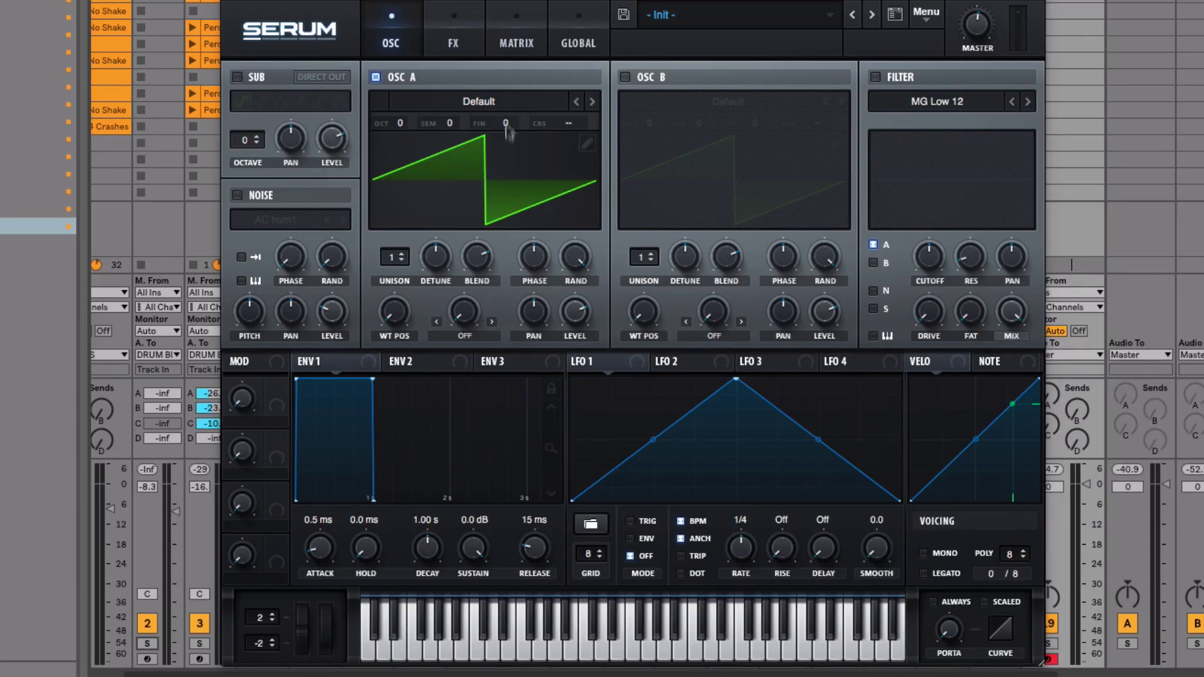
Step: Browse Oscillator A's wavetable list and close it without loading a new one
click(481, 102)
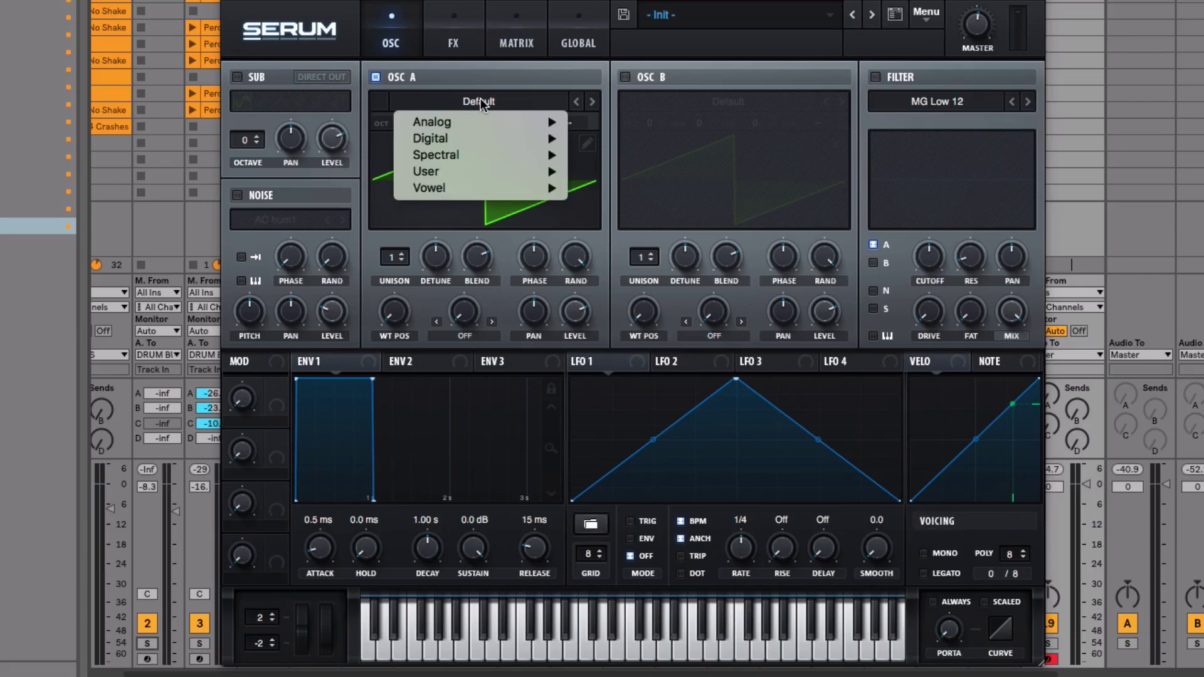
mouse_move(484, 120)
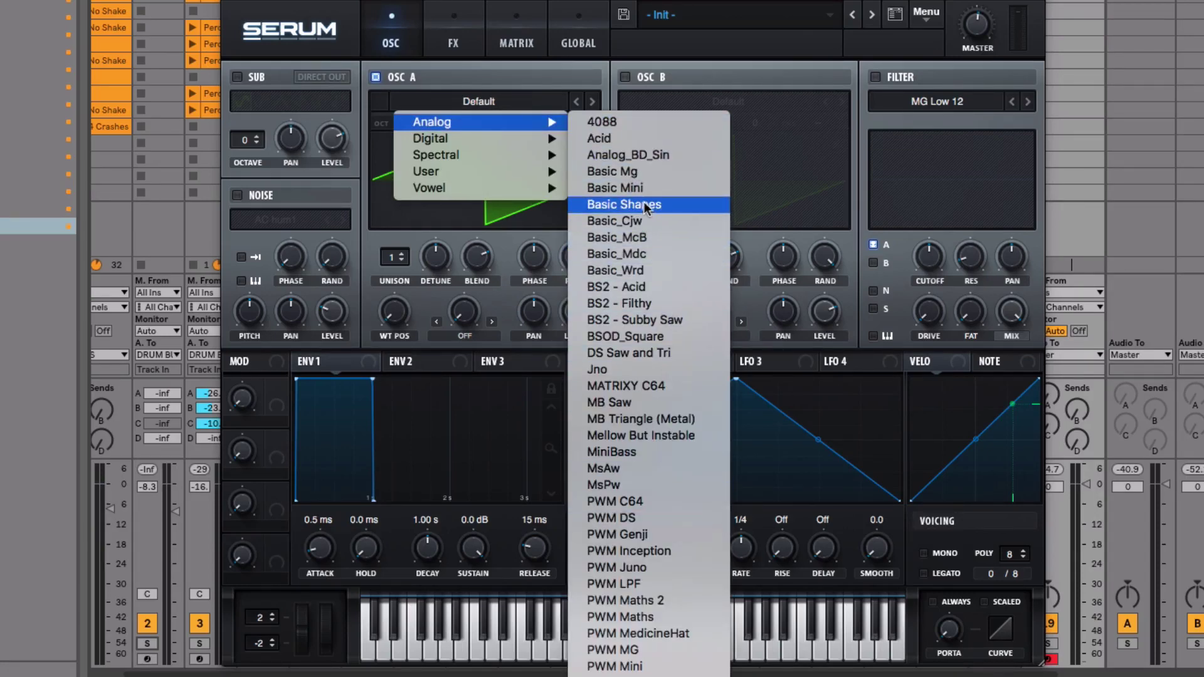
click(479, 76)
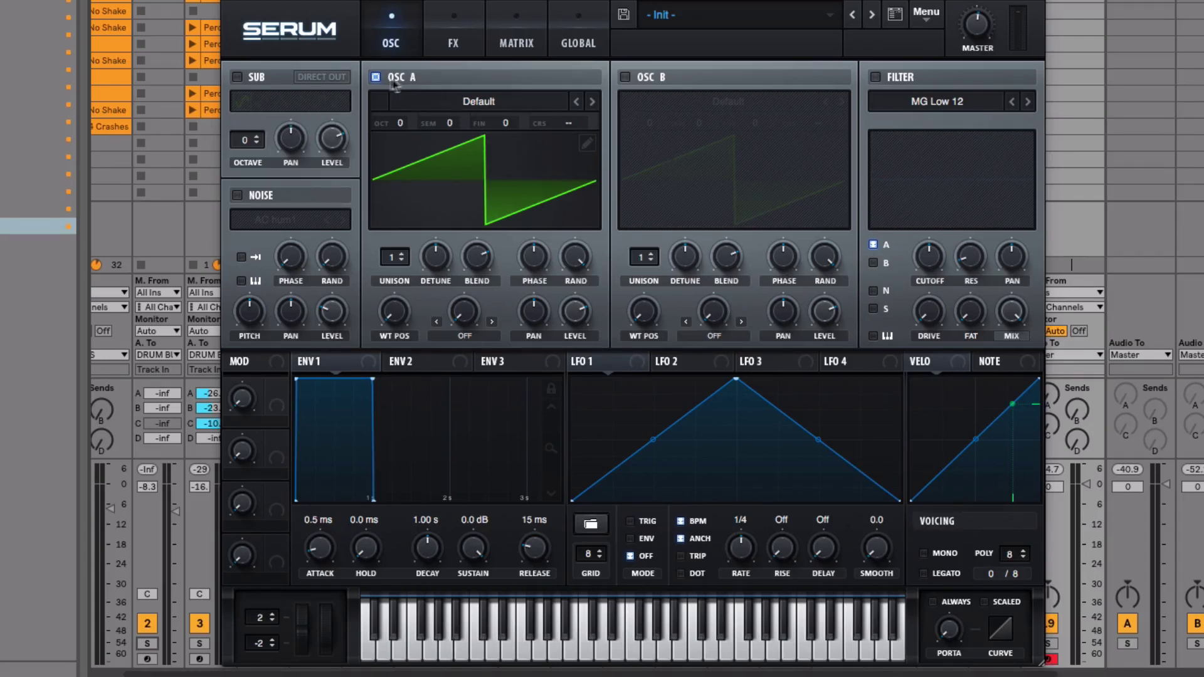
Step: Toggle Oscillator B on and off, browse its wavetables, and leave it switched off
click(626, 78)
click(626, 77)
click(625, 78)
click(626, 77)
click(627, 77)
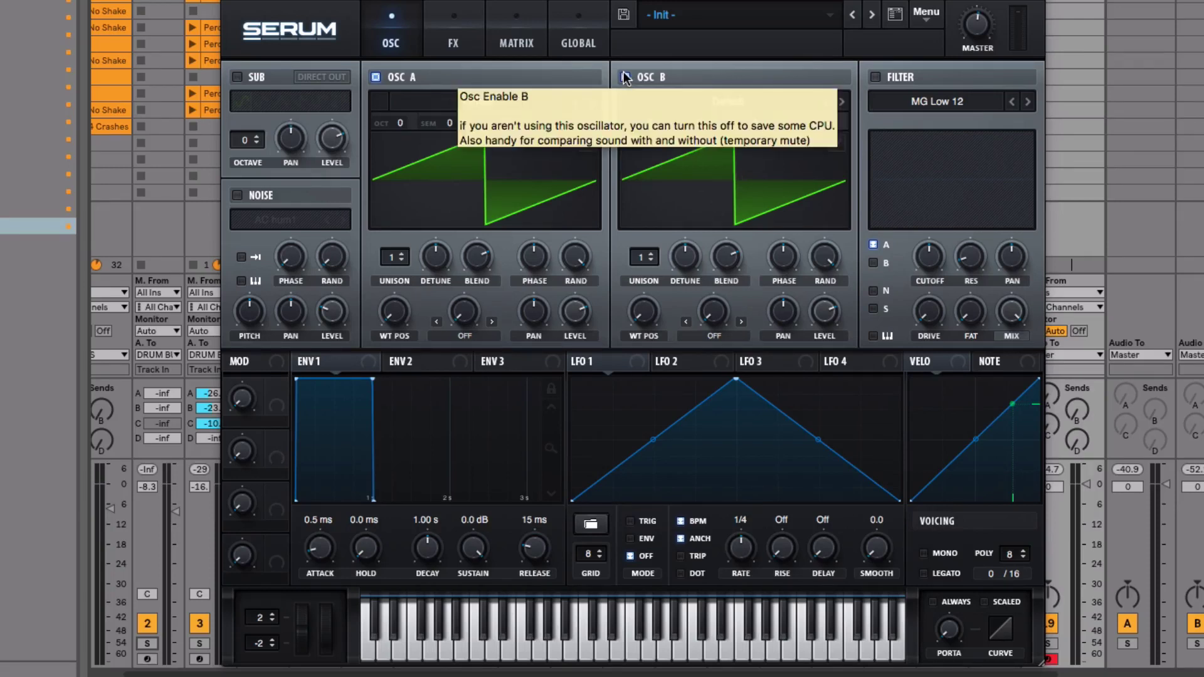
click(727, 101)
mouse_move(774, 145)
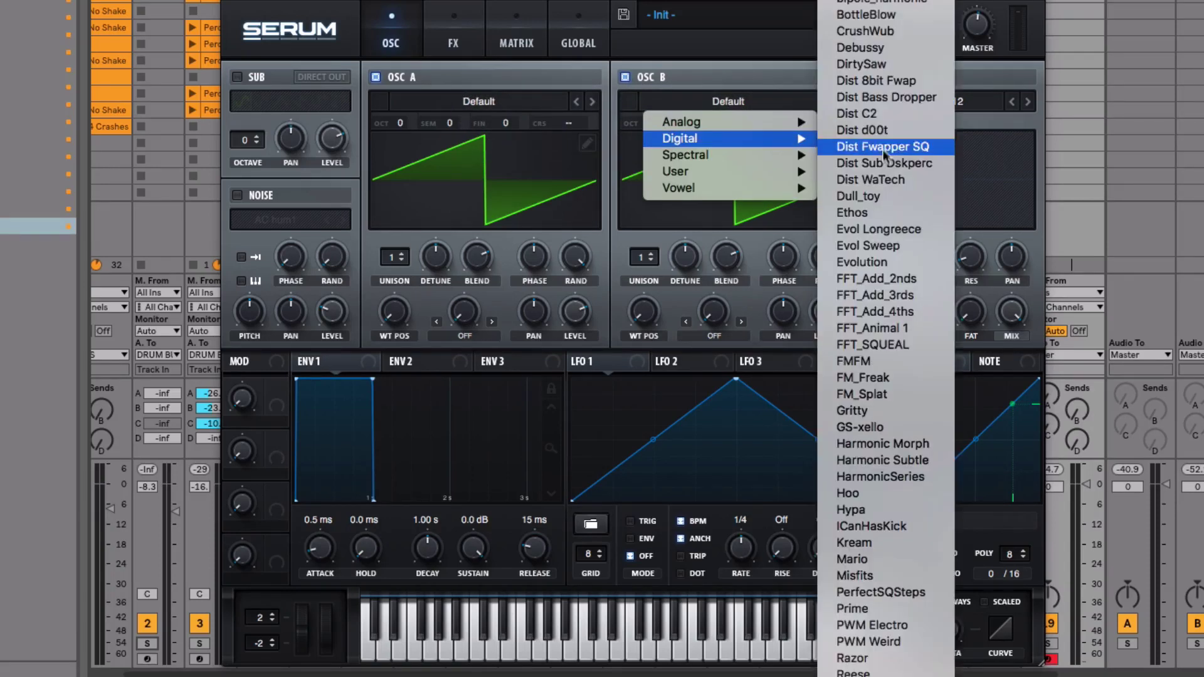
click(731, 62)
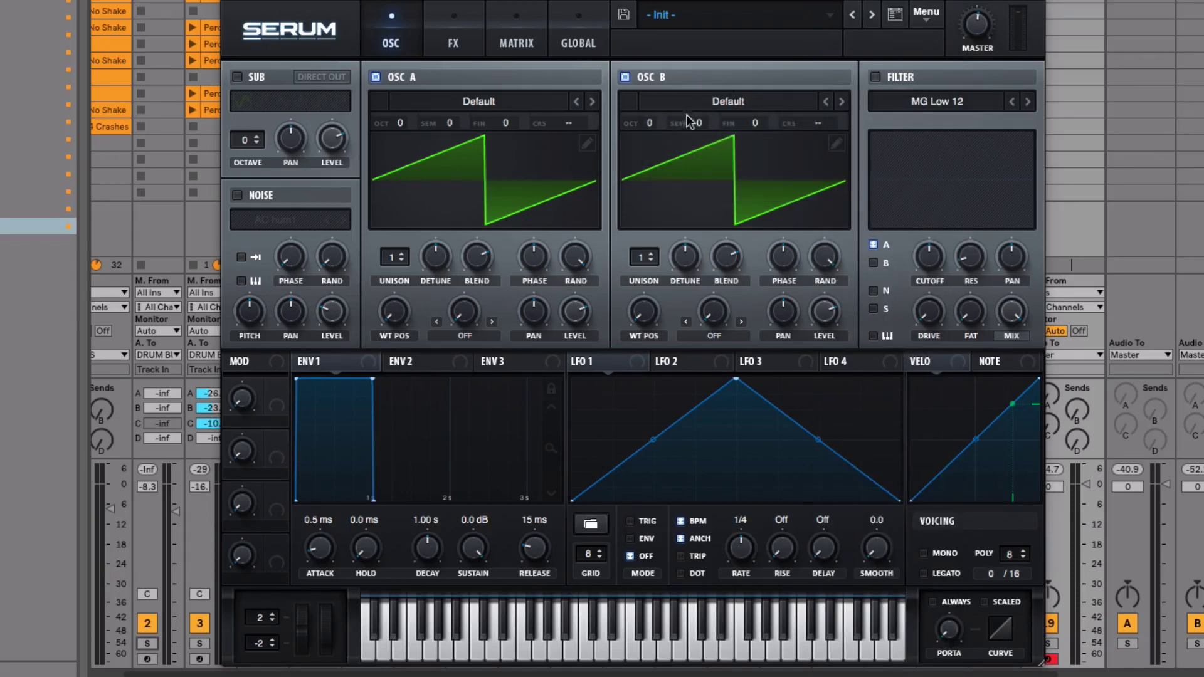
click(625, 76)
Step: Try the sub oscillator at a lower level, then switch it back off
click(237, 76)
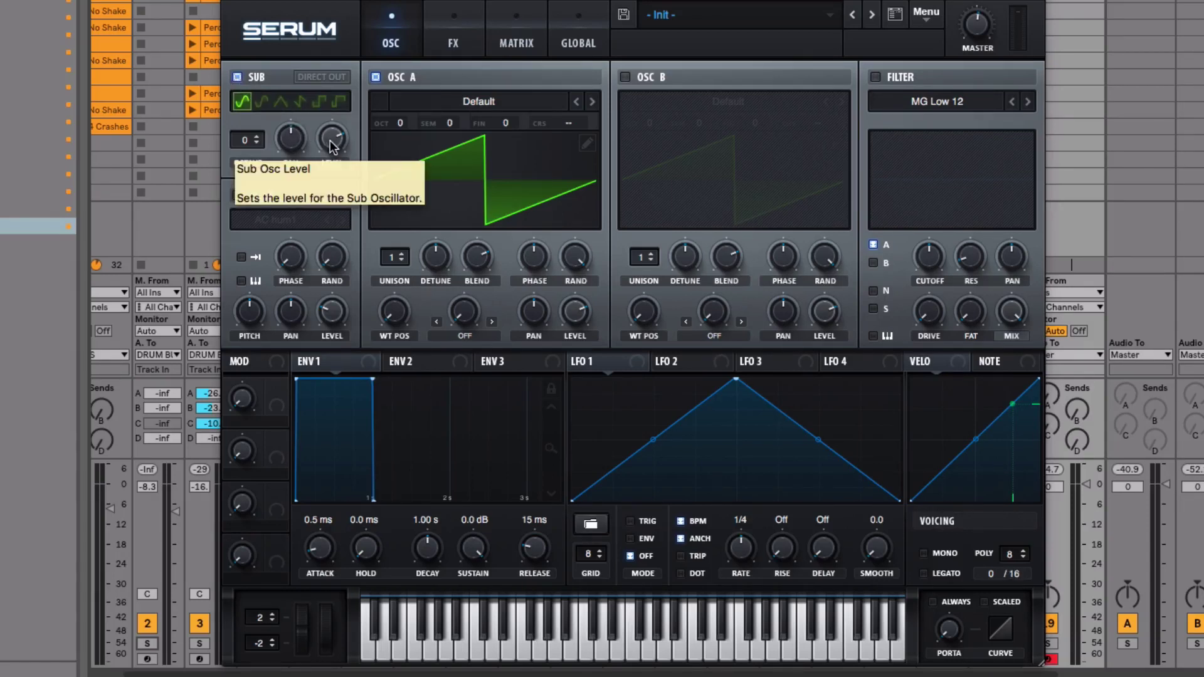
mouse_move(329, 141)
mouse_down()
mouse_move(330, 169)
mouse_move(321, 141)
mouse_up()
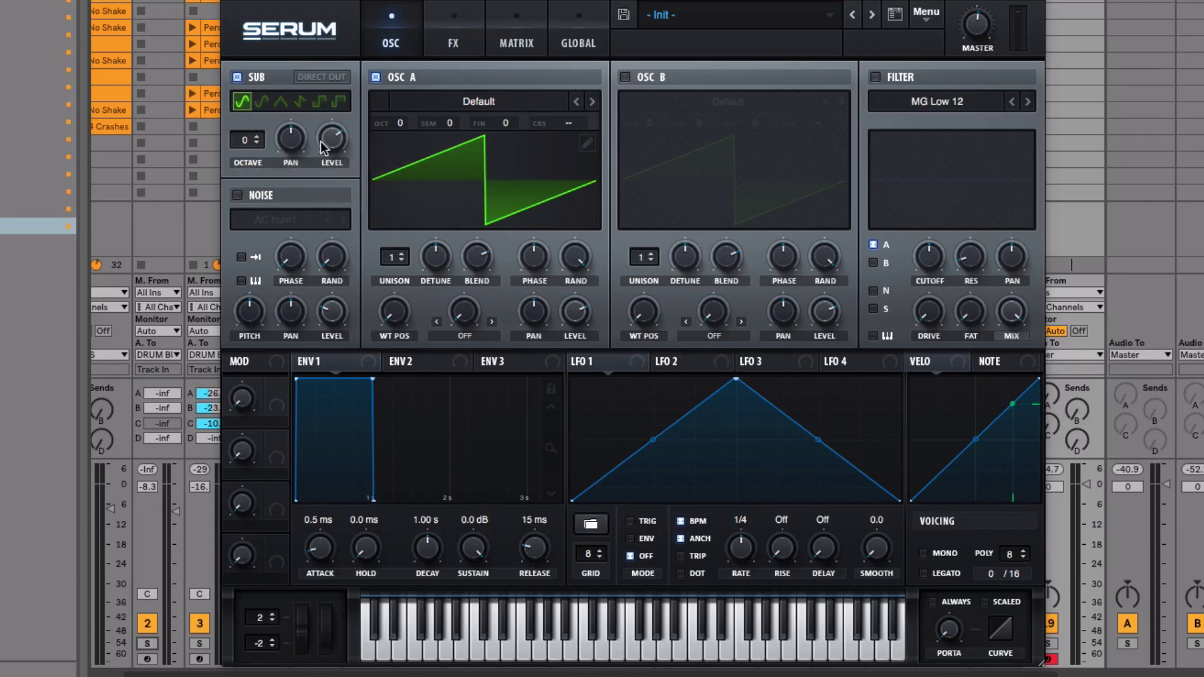
click(236, 77)
Step: Try the noise oscillator with AC hum1, turn it off, and enable the filter
click(239, 195)
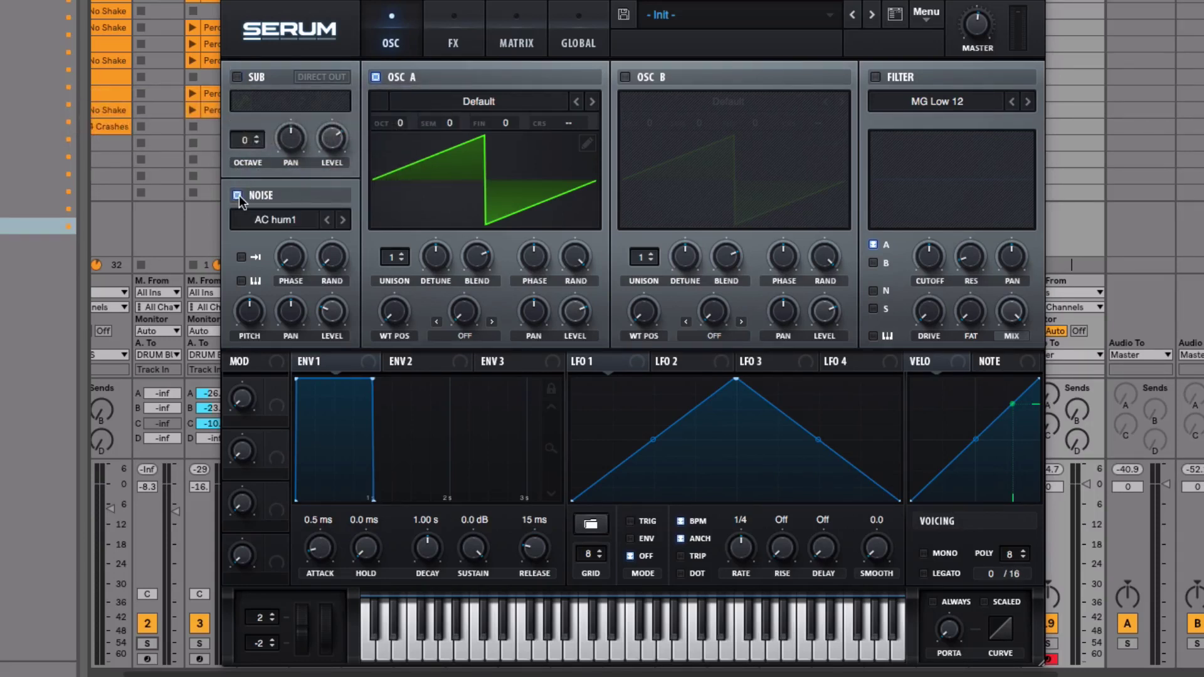
click(275, 219)
mouse_move(306, 252)
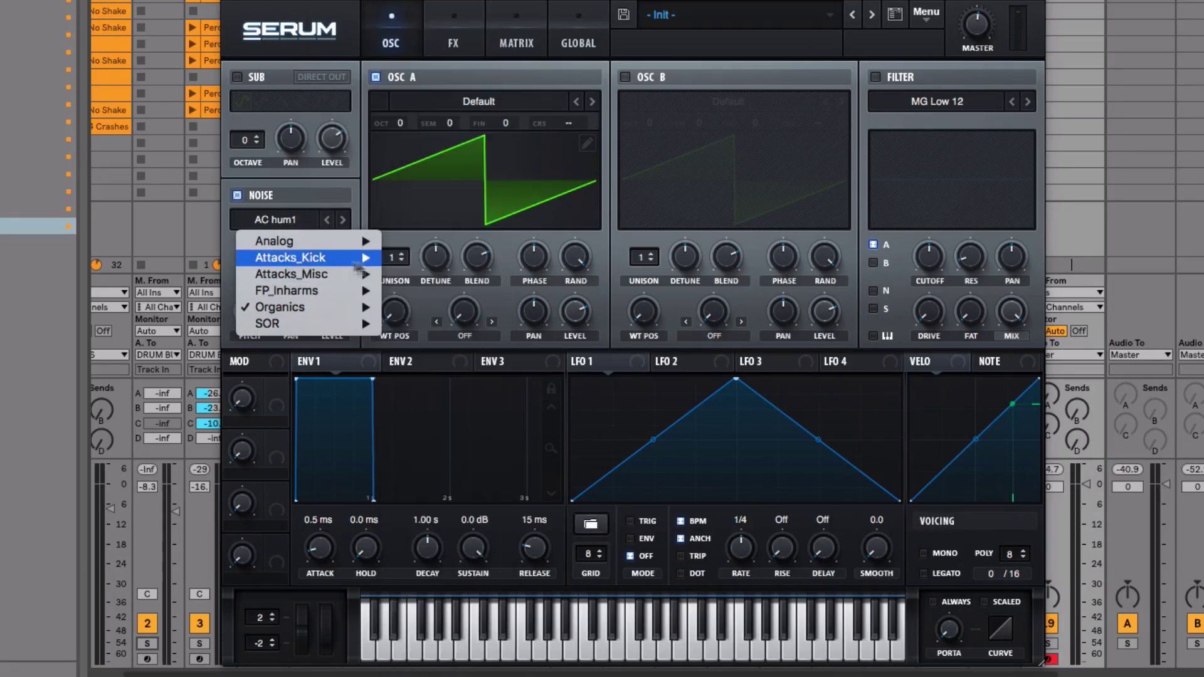
click(254, 204)
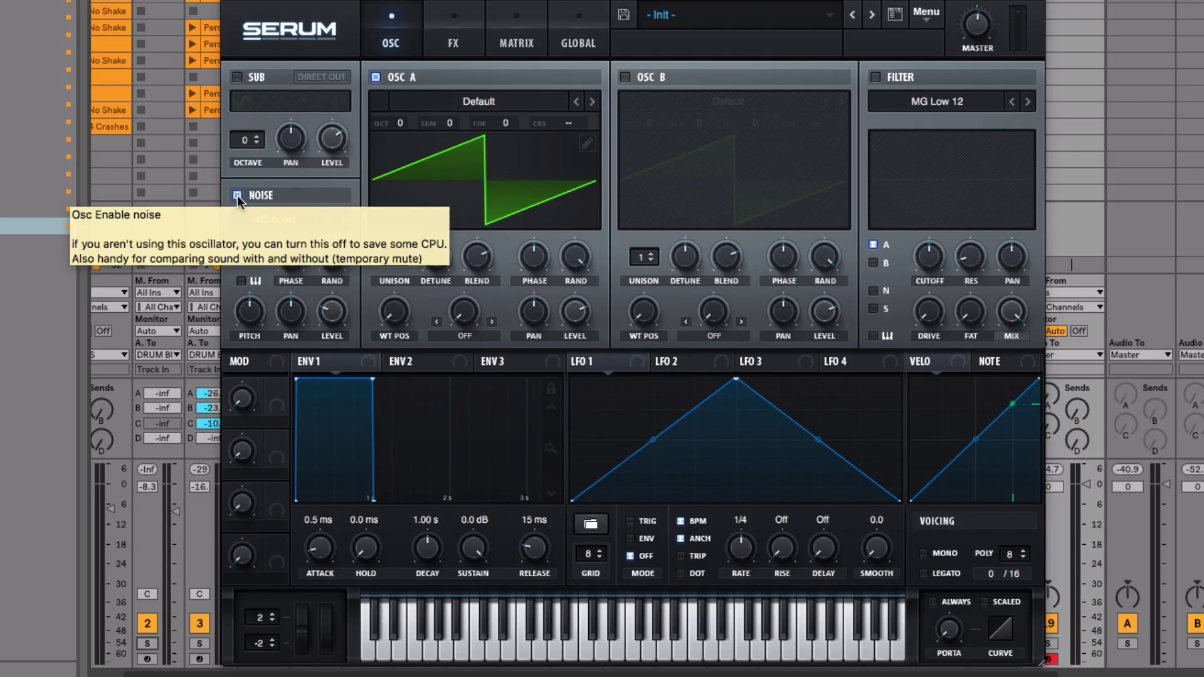
click(238, 194)
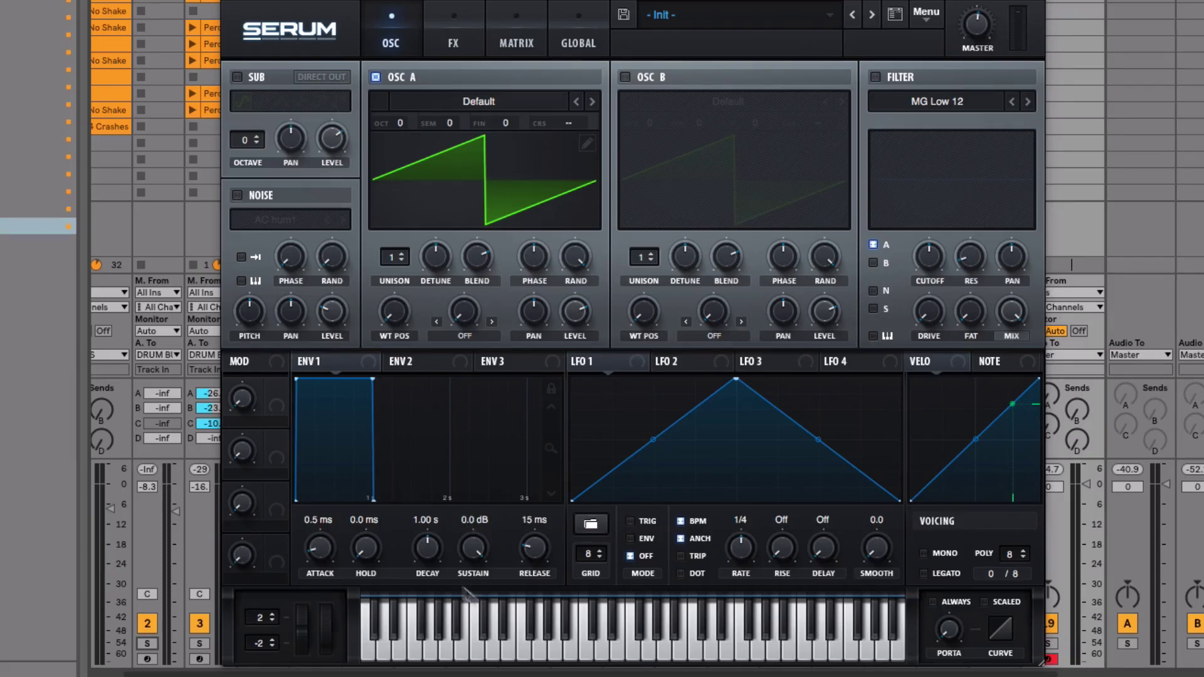
click(874, 78)
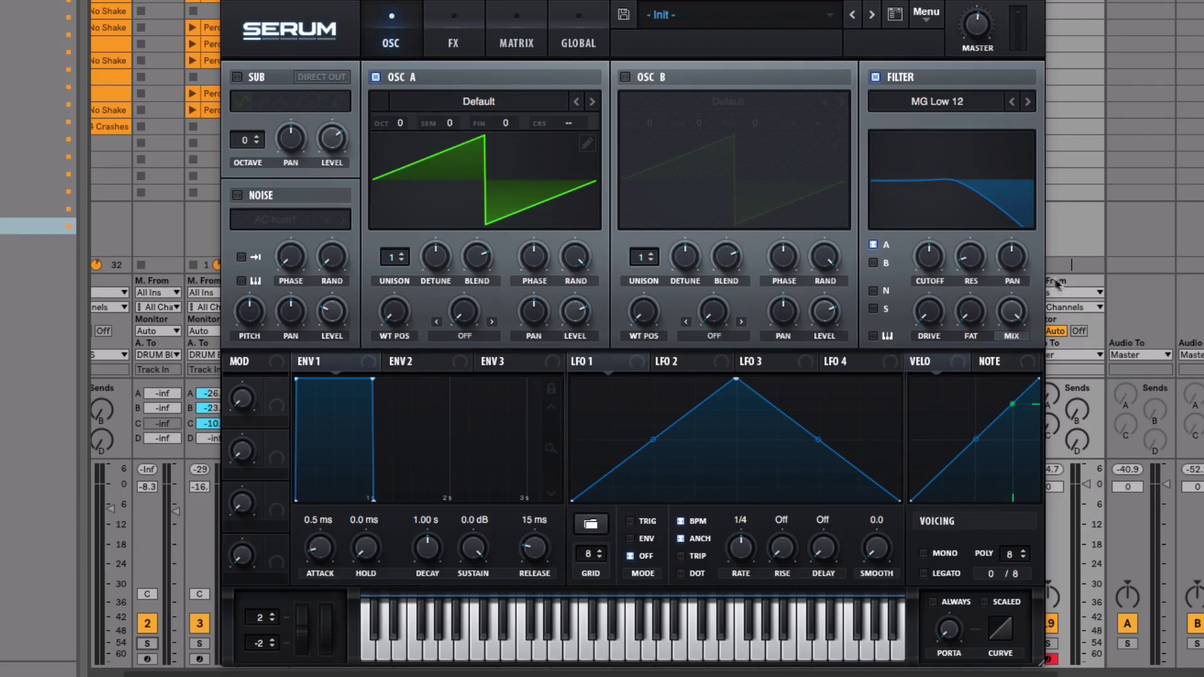
Step: Sweep the filter cutoff across its range, then settle it near 1108 Hz
drag(934, 258, 902, 108)
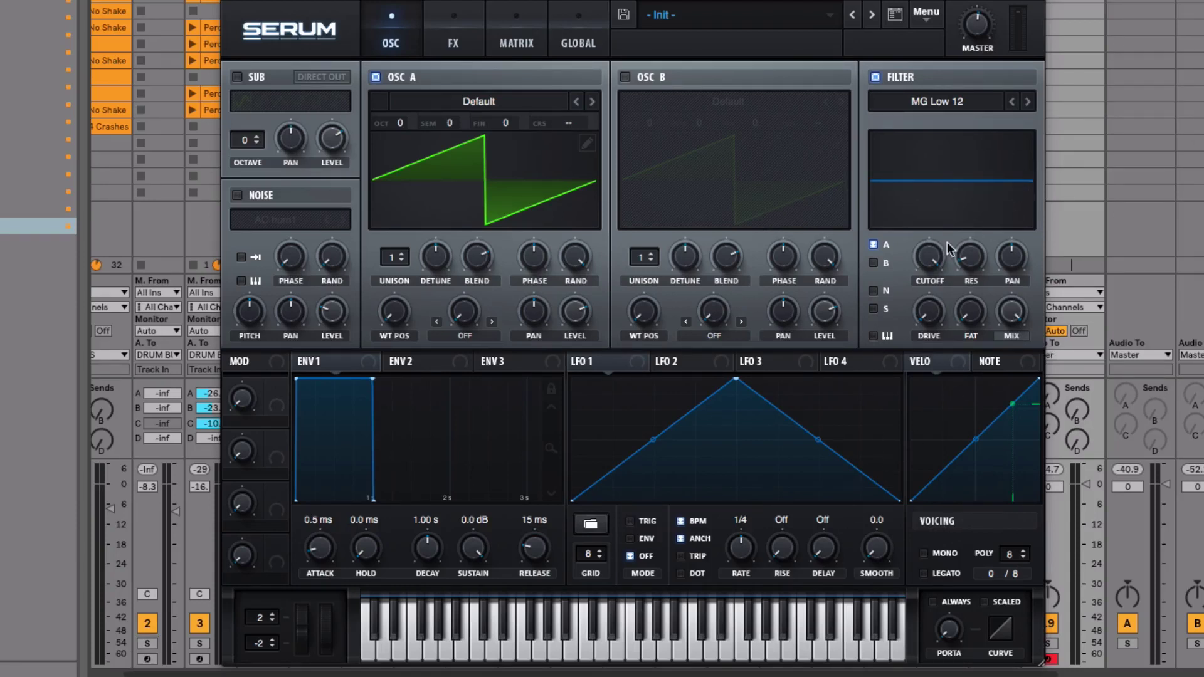
drag(927, 261, 923, 412)
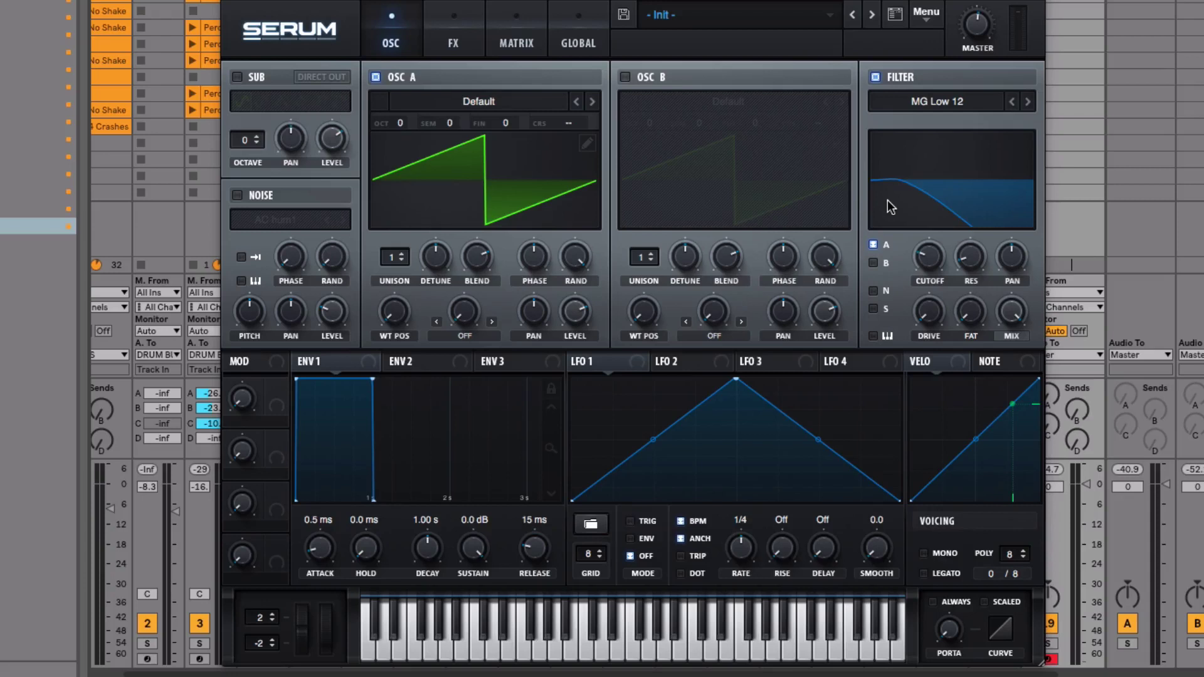
Step: Switch the filter type to High 12 and pull its cutoff down to 24 Hz
click(941, 102)
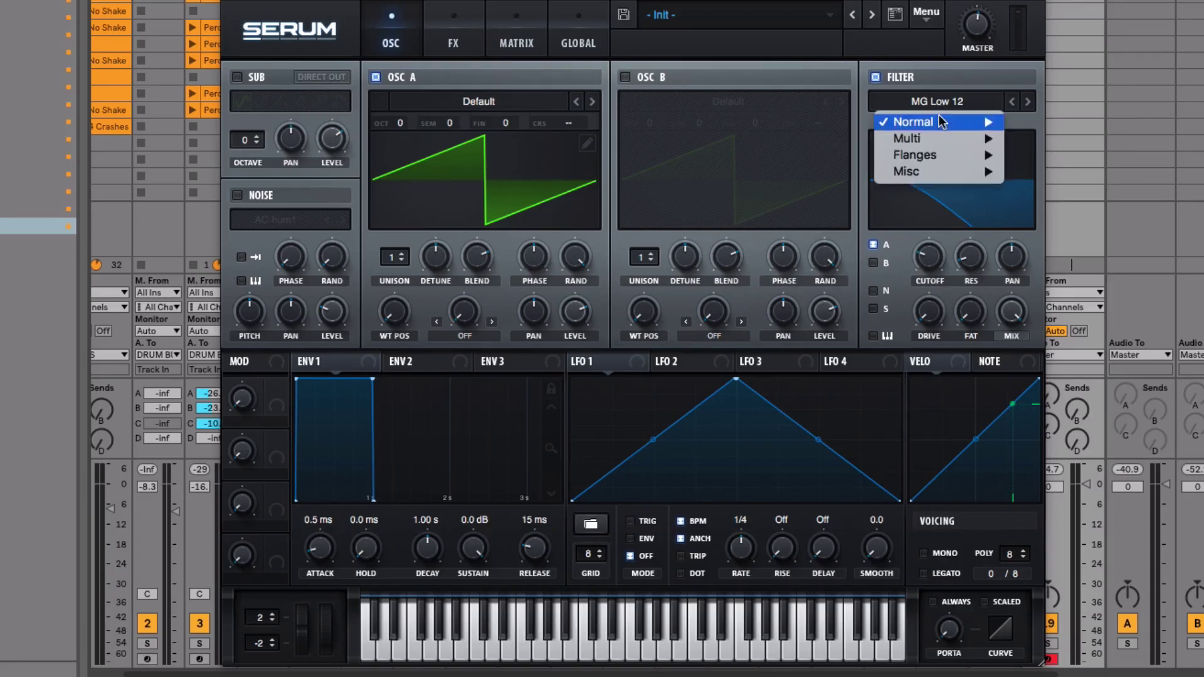
mouse_move(942, 122)
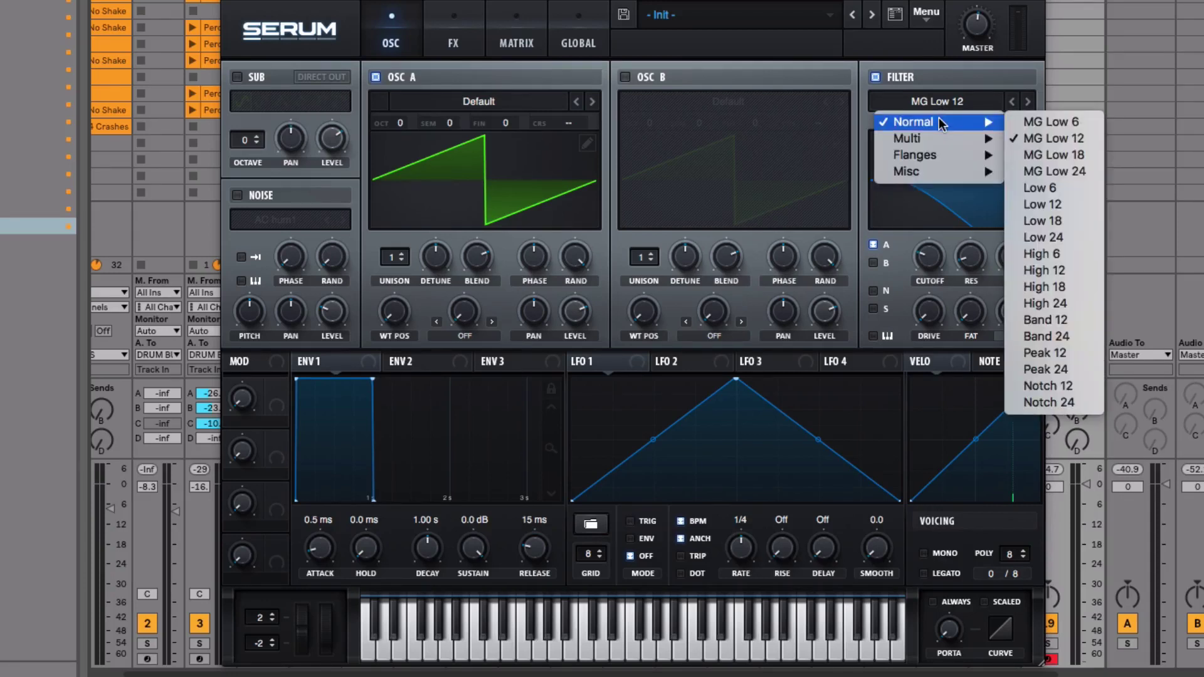
click(1055, 269)
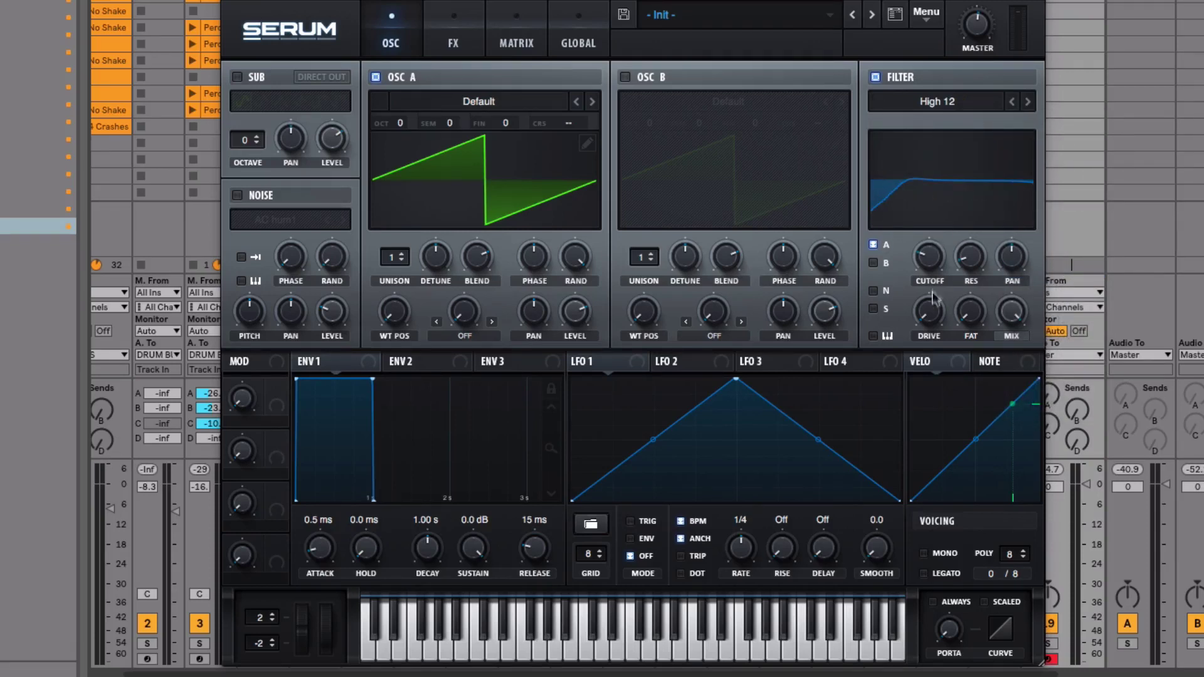
drag(930, 269, 942, 359)
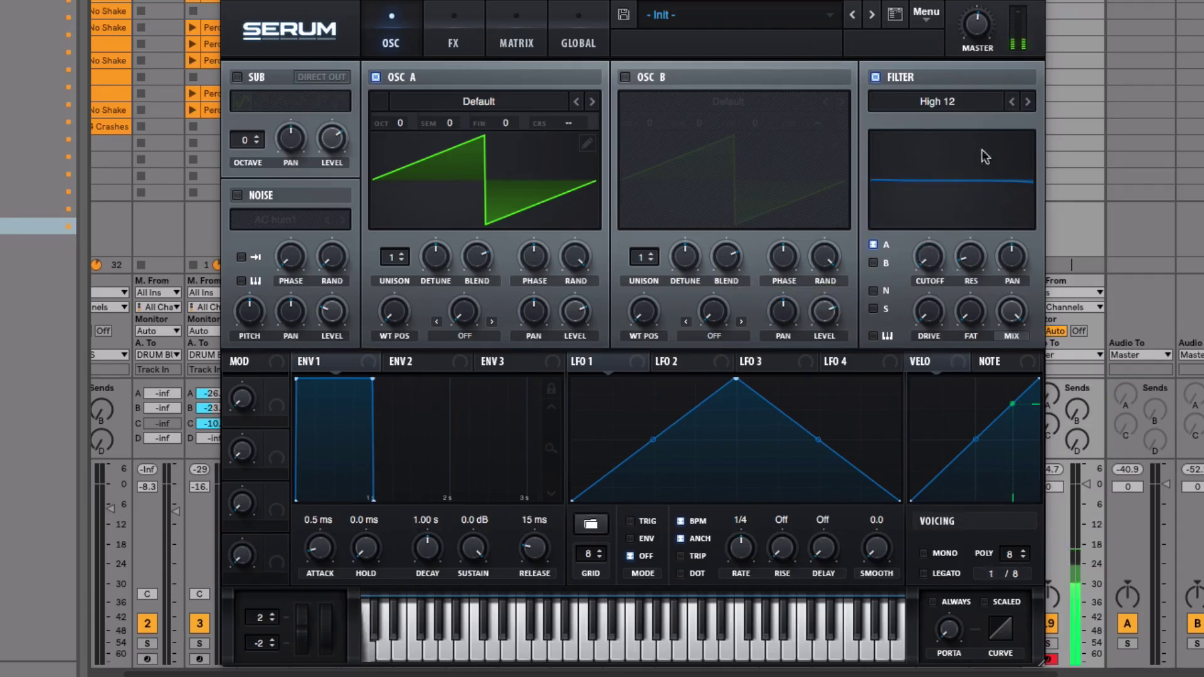
Step: Change the filter type to MG Low 12 and sweep the cutoff up and down
click(920, 96)
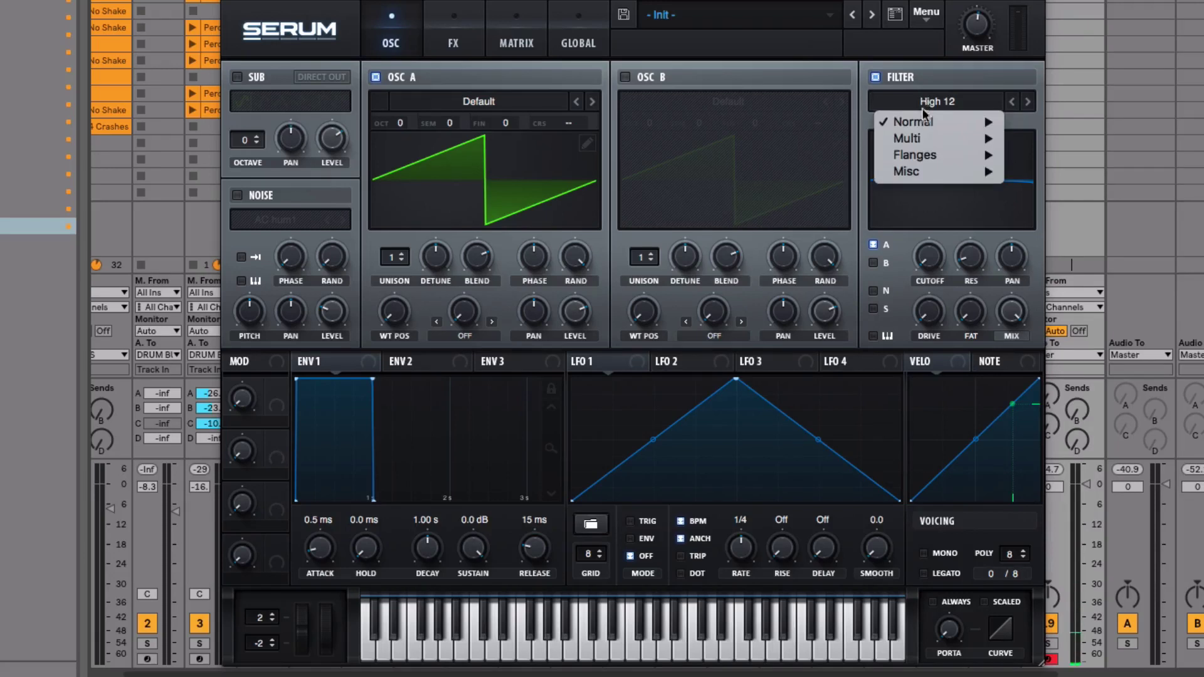
mouse_move(923, 114)
click(1069, 139)
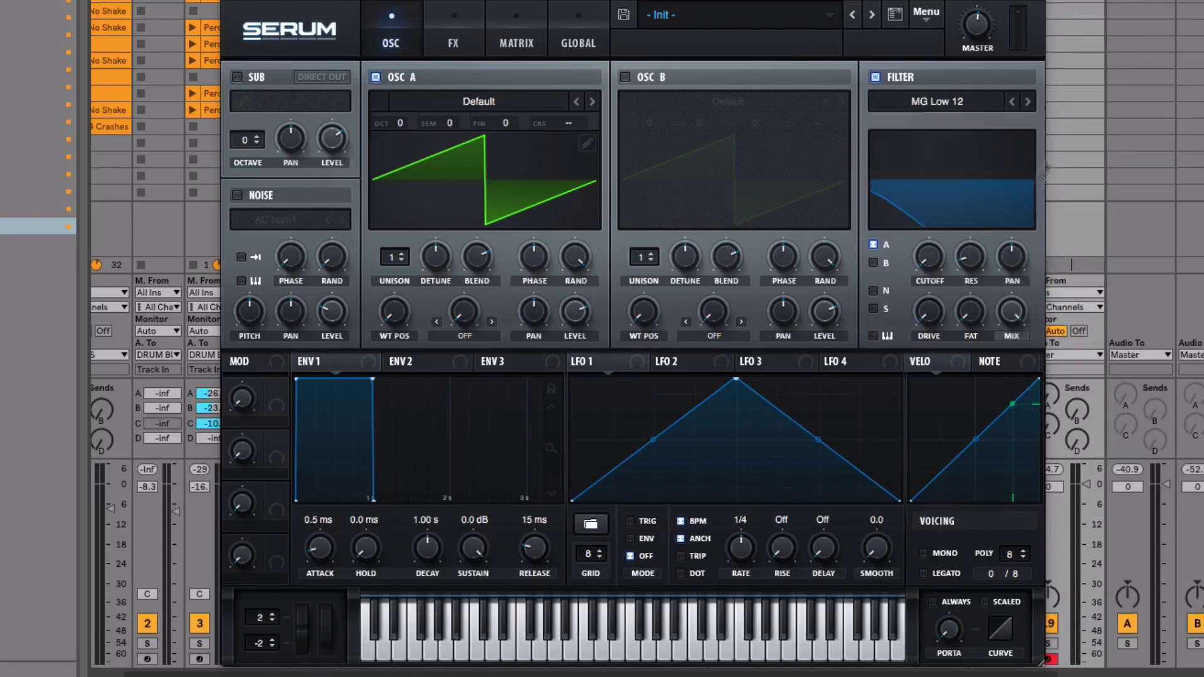
drag(940, 263, 932, 128)
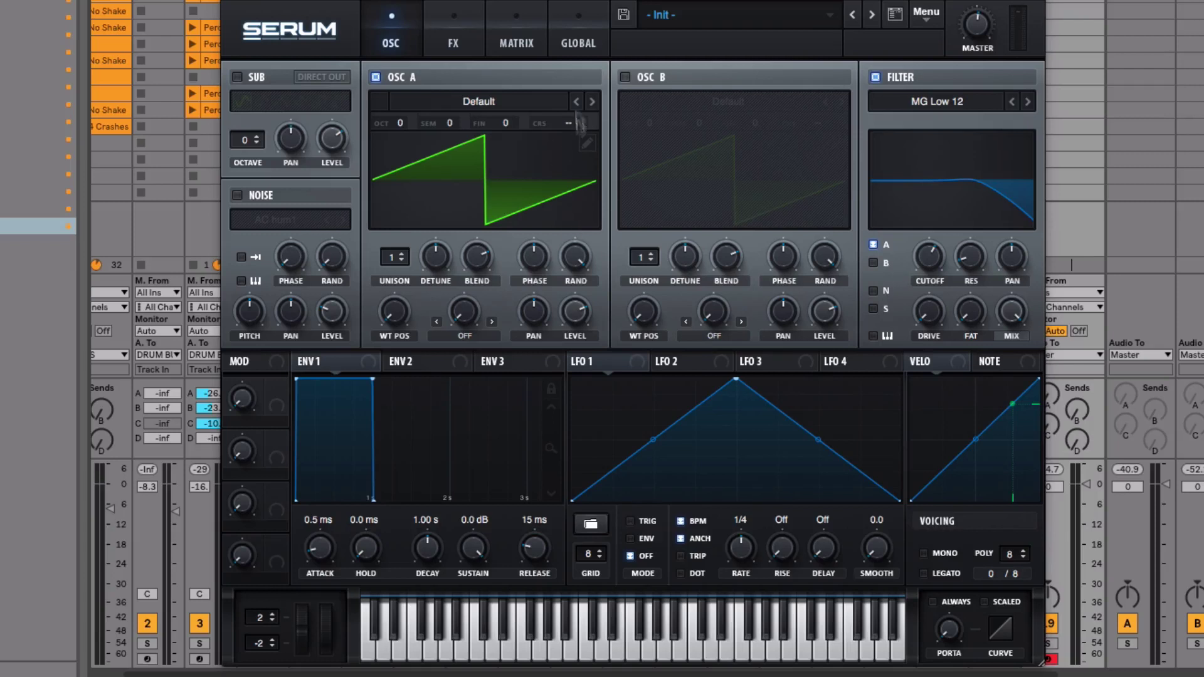
Step: Set ENV1 attack to 0.0 ms and shorten its decay to 772 ms
drag(931, 292, 929, 261)
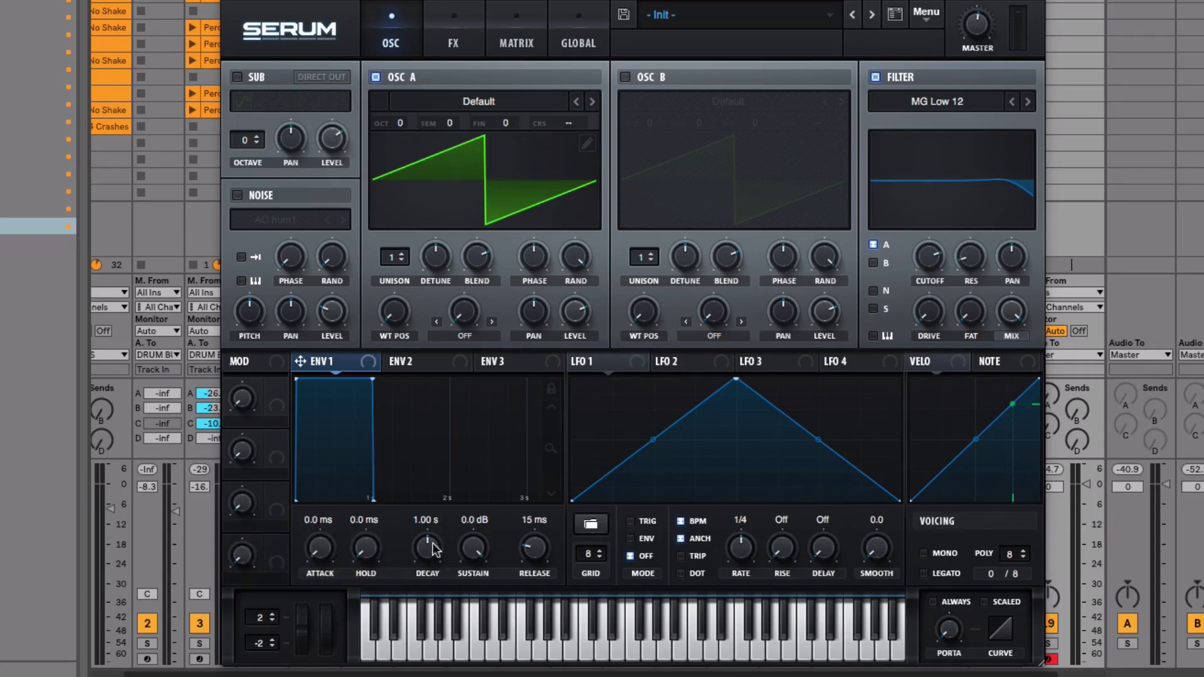
drag(435, 537, 436, 542)
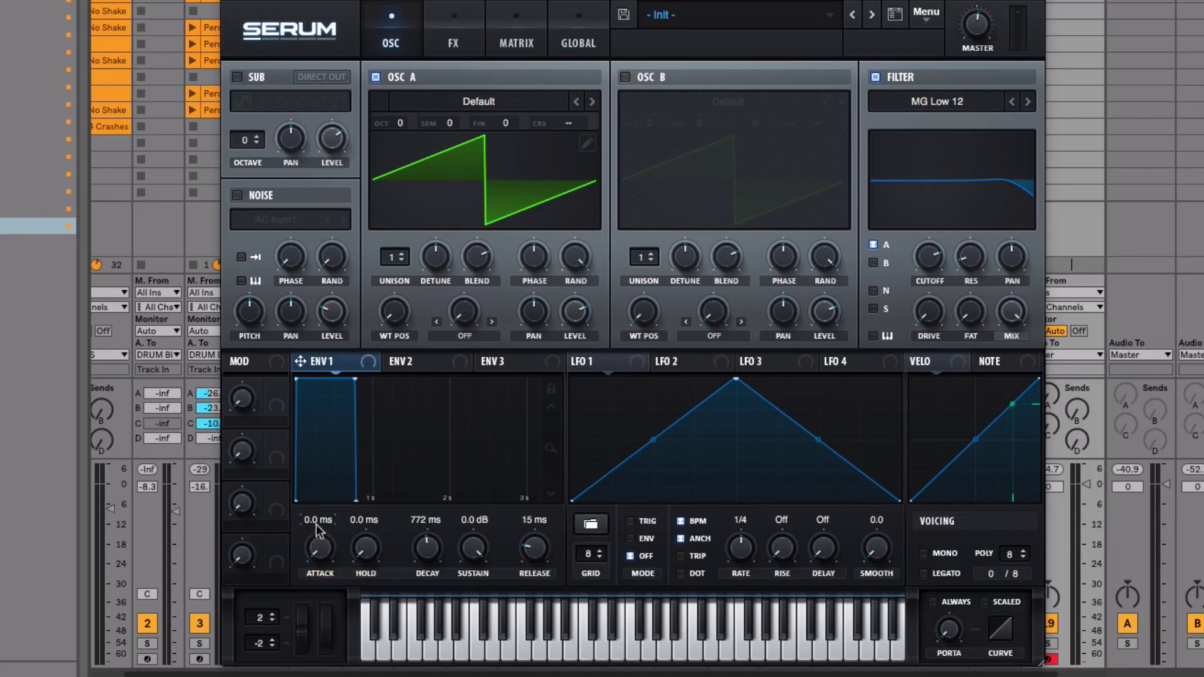
click(433, 647)
drag(298, 489, 312, 443)
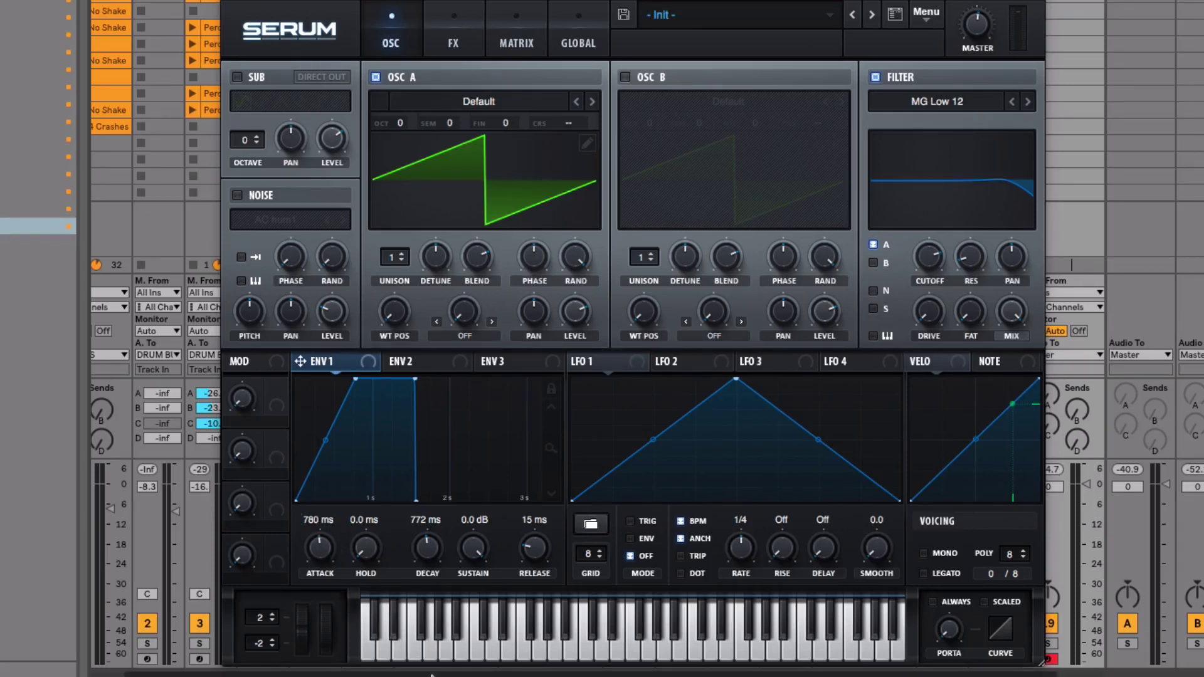
click(411, 644)
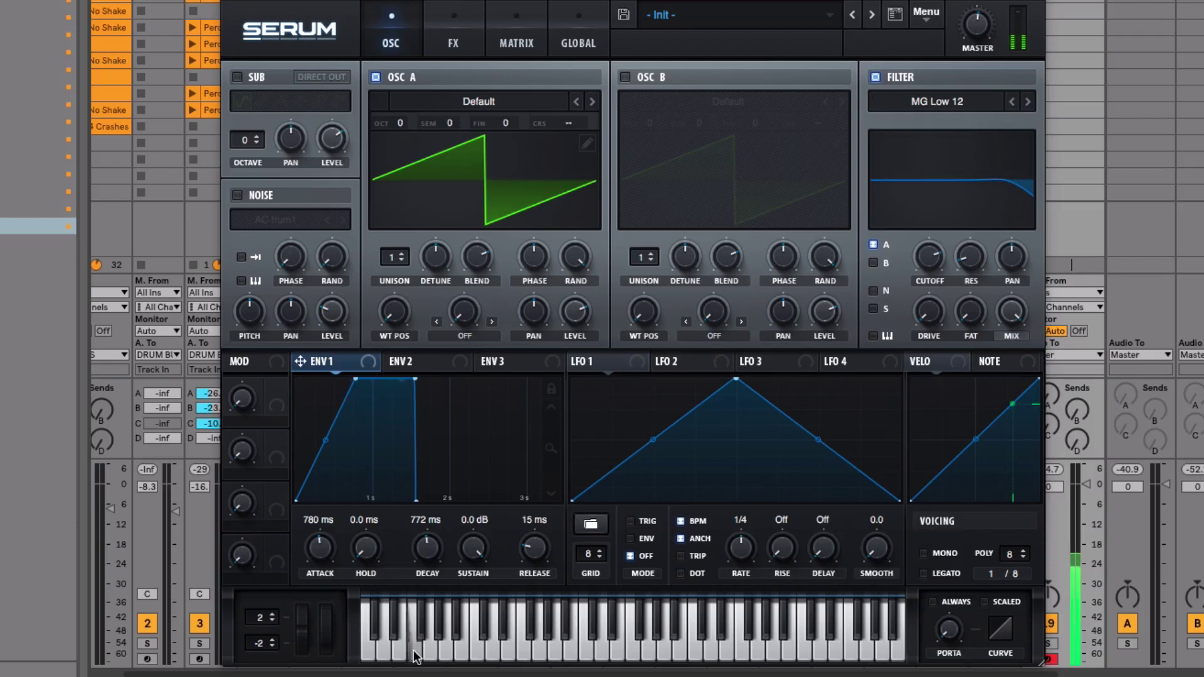
click(413, 654)
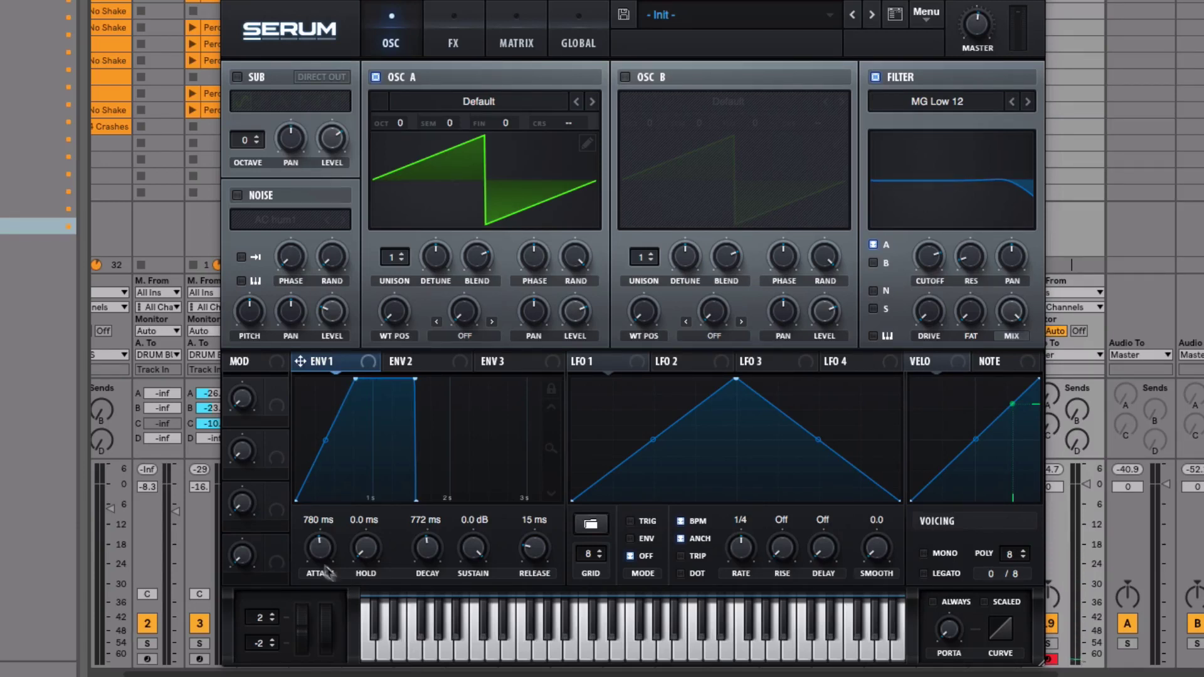
drag(319, 547, 321, 665)
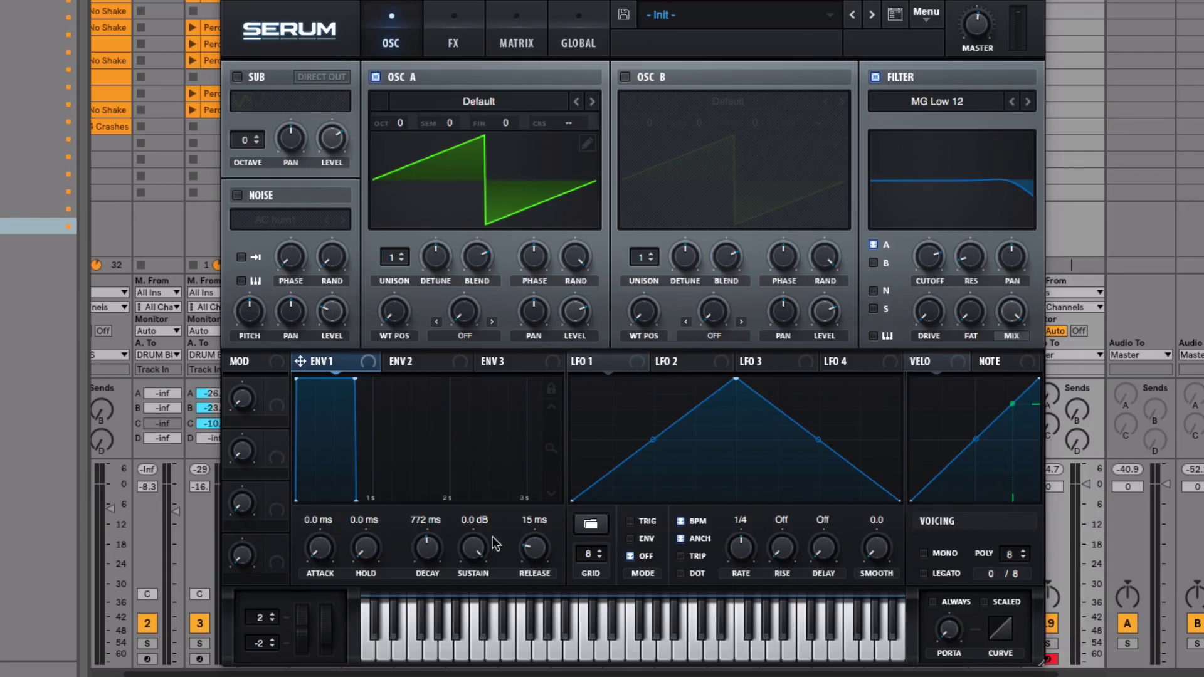
Step: Lower ENV1 sustain, nudge it back up, and settle it at -11.6 dB
drag(474, 546, 460, 639)
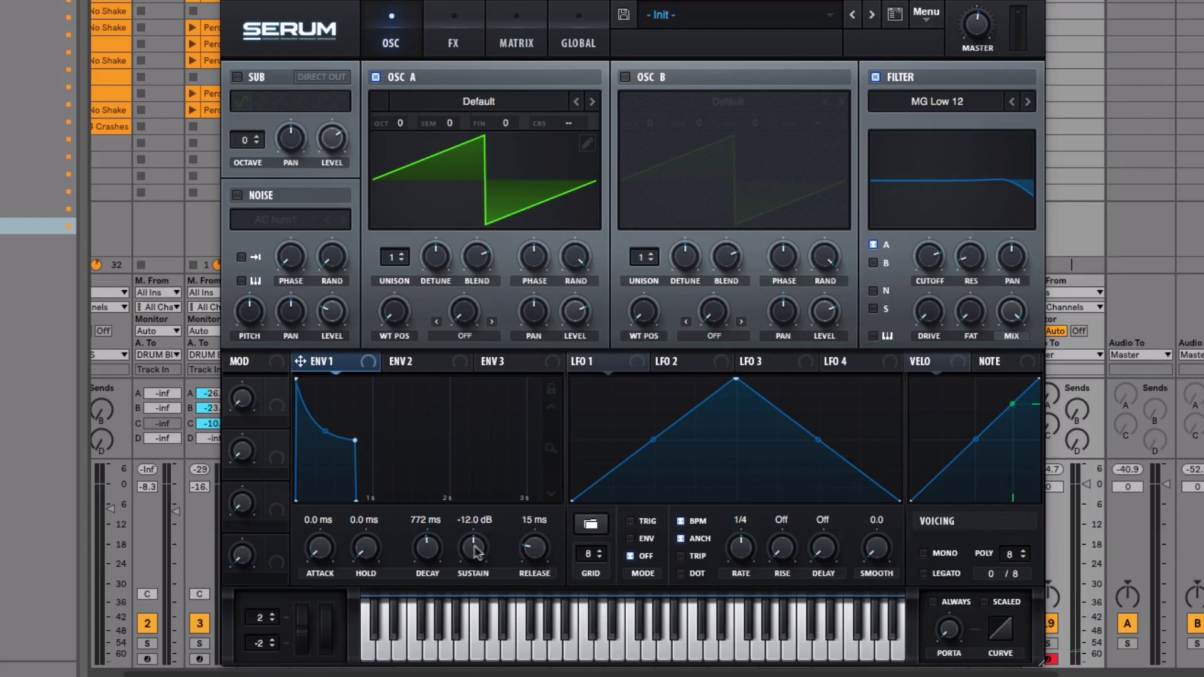
drag(472, 527, 476, 372)
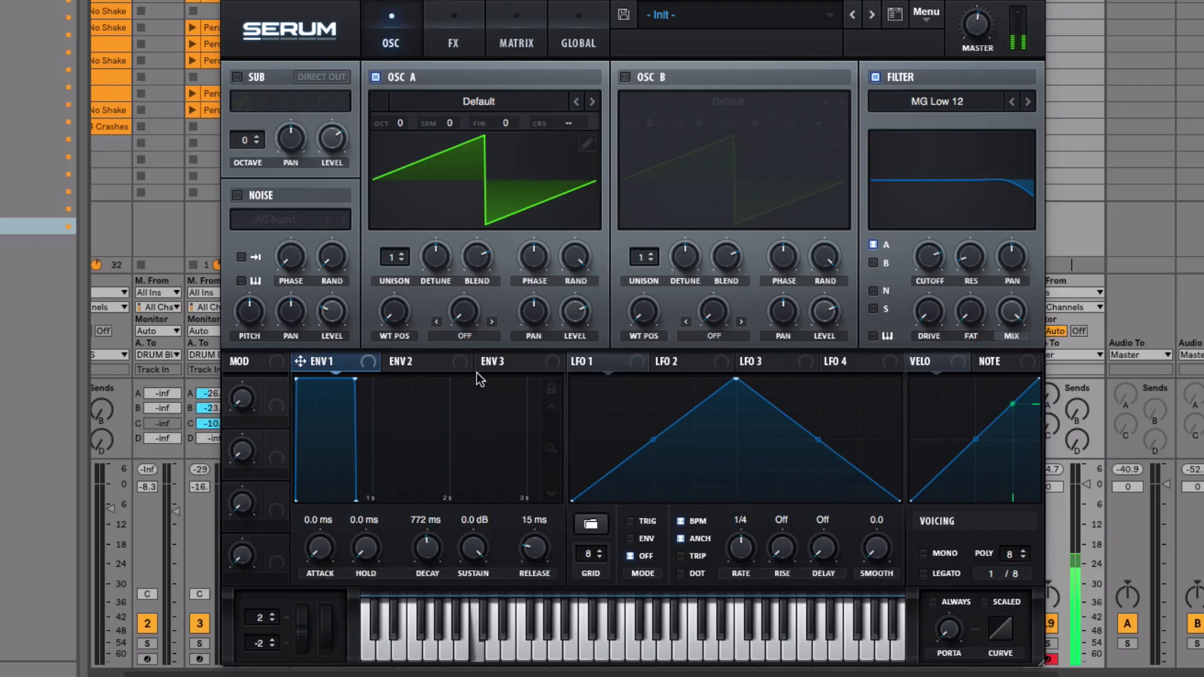
drag(480, 529, 476, 643)
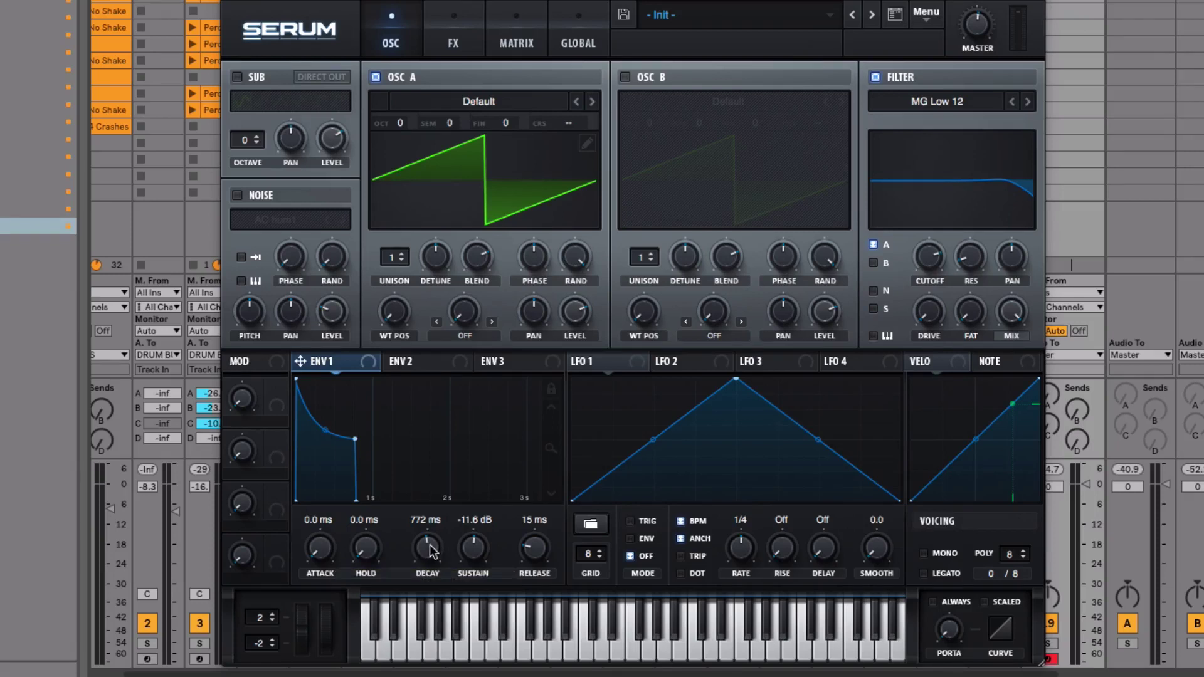
Step: Drop ENV1 sustain to -inf dB and set its decay to about 190 ms
drag(477, 531, 465, 632)
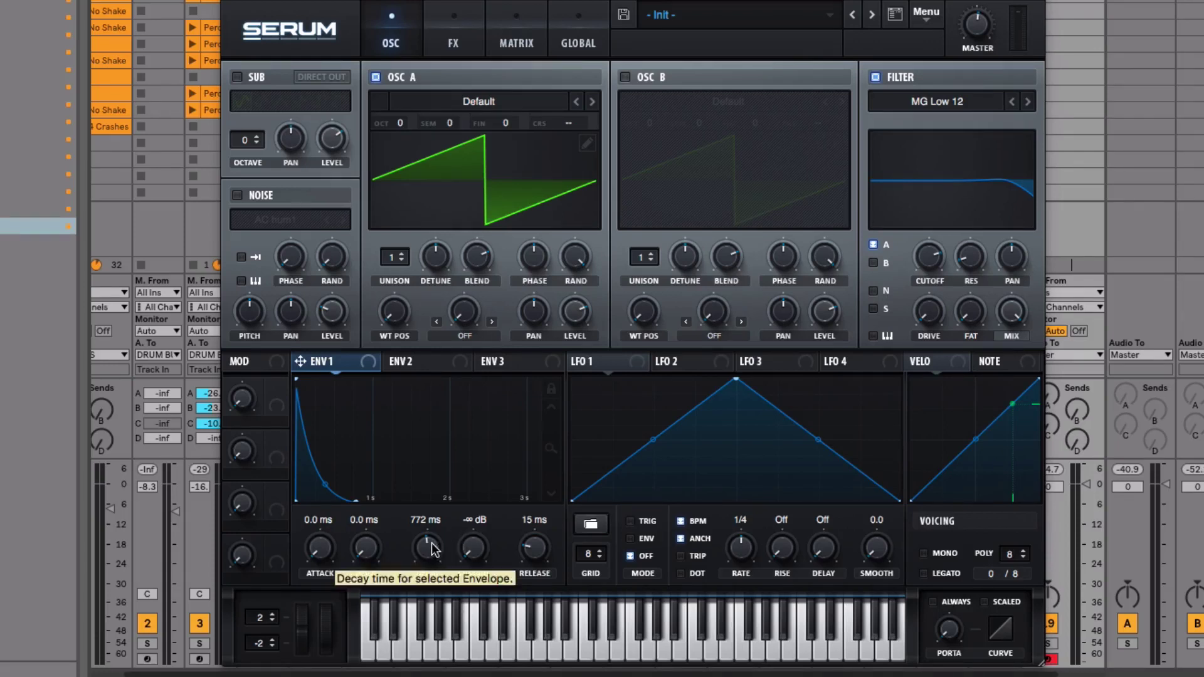
drag(430, 545, 423, 570)
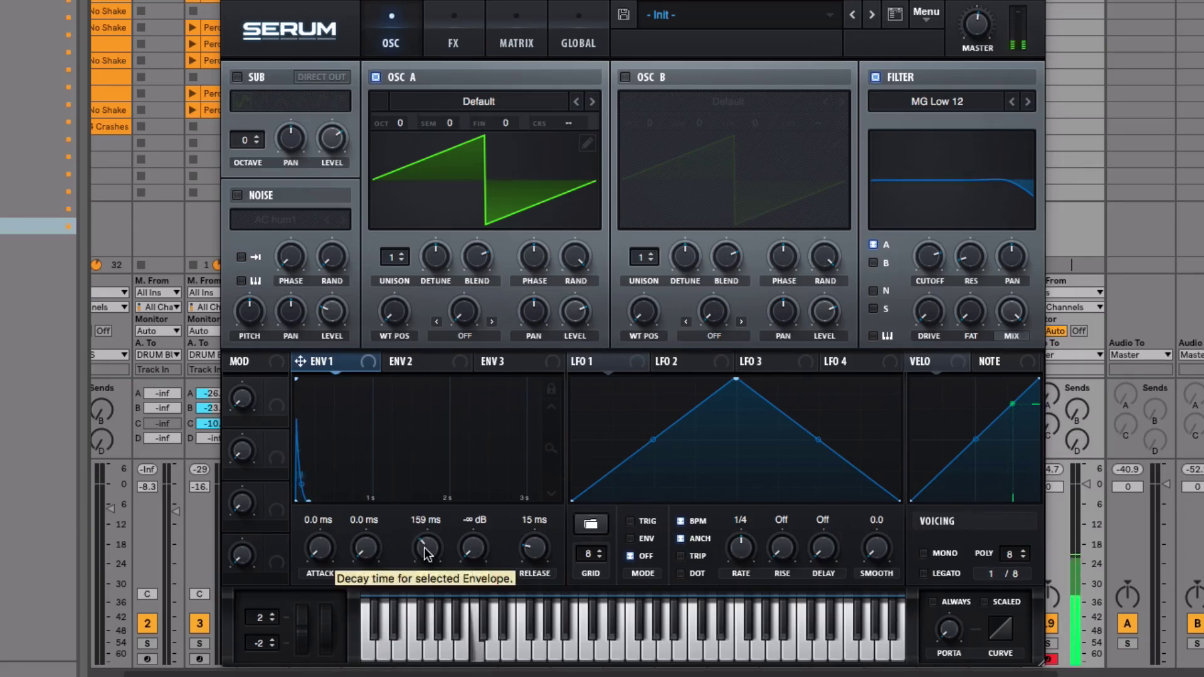
scroll(423, 547, up, 5)
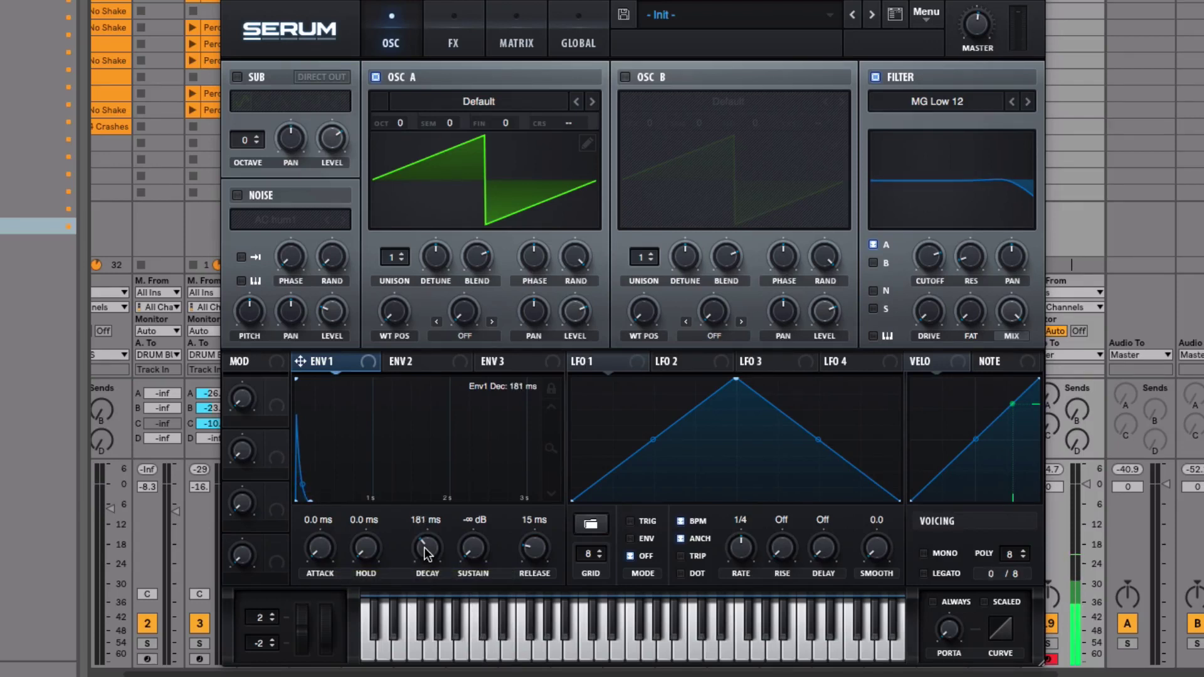
mouse_move(424, 547)
mouse_down()
mouse_move(433, 497)
mouse_move(433, 555)
mouse_up()
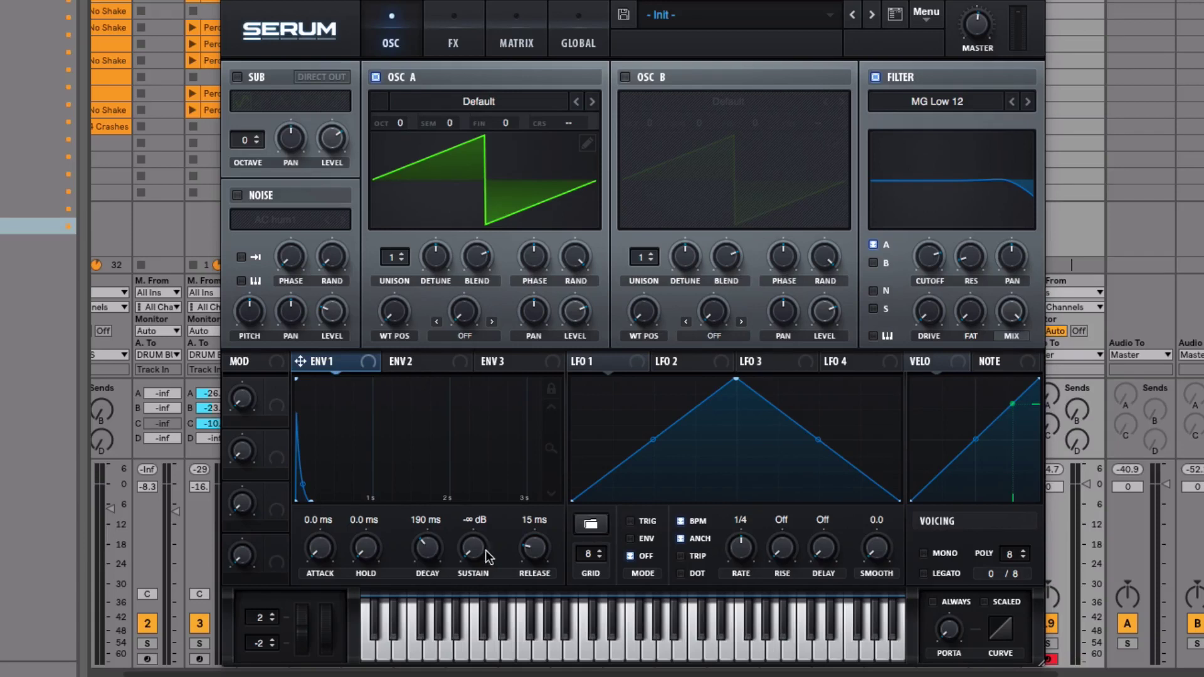
Step: Set ENV1 sustain to -6.9 dB, decay to 623 ms, and release to 1.00 s
drag(487, 551, 459, 402)
drag(427, 551, 424, 522)
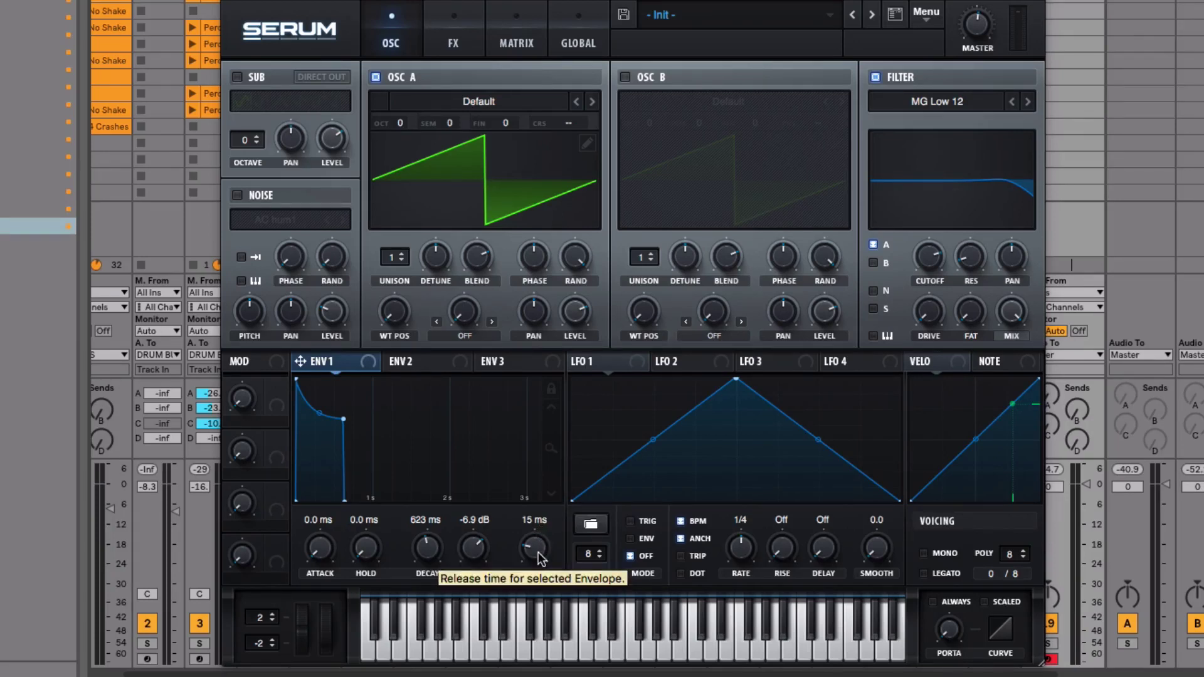
drag(539, 552, 543, 496)
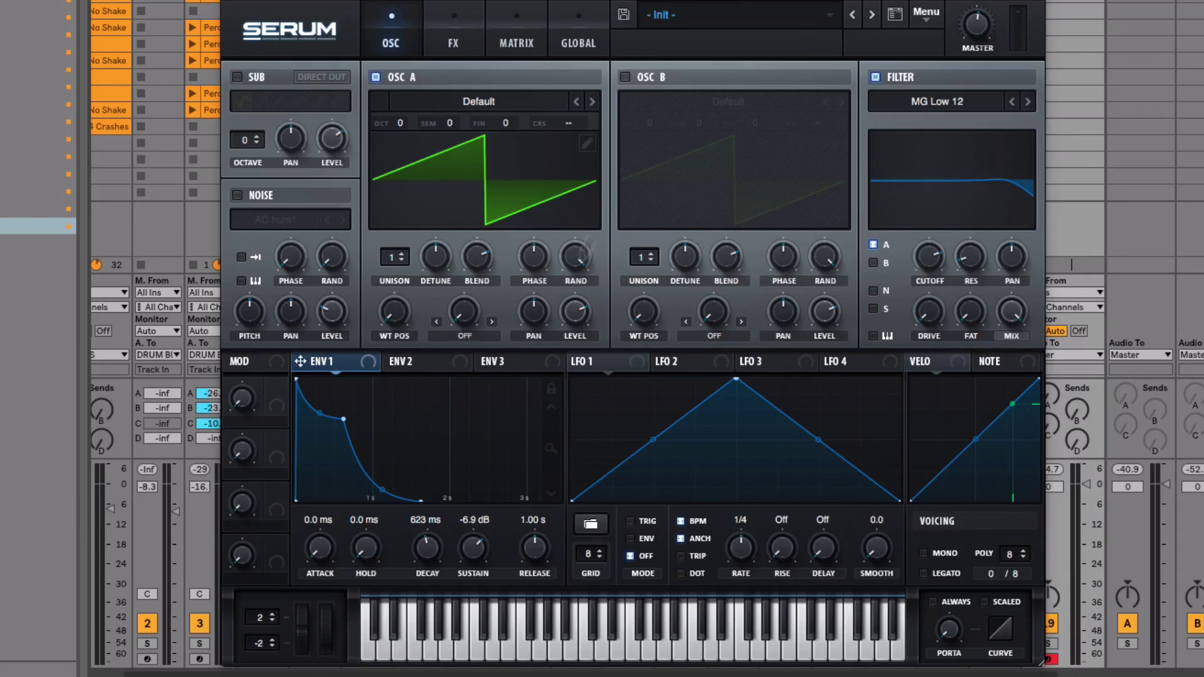
Step: Show the ENV2 then ENV3 envelope, and drag LFO 1 toward the first MOD slot
click(430, 362)
click(501, 362)
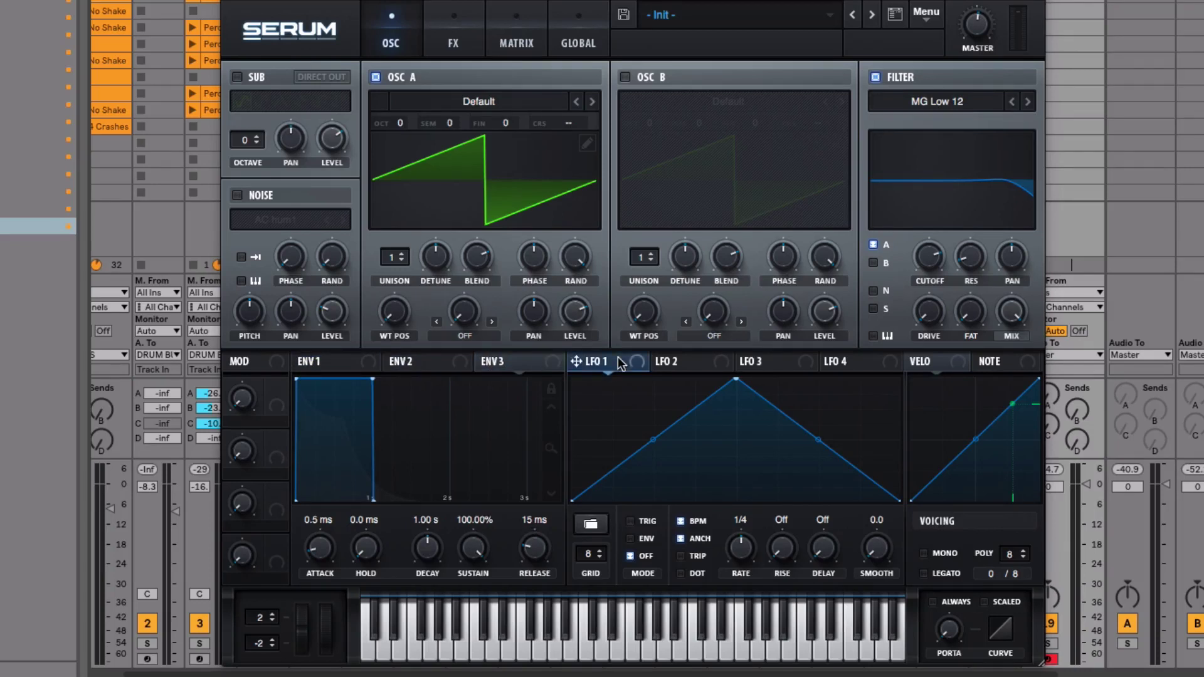
drag(588, 360, 255, 406)
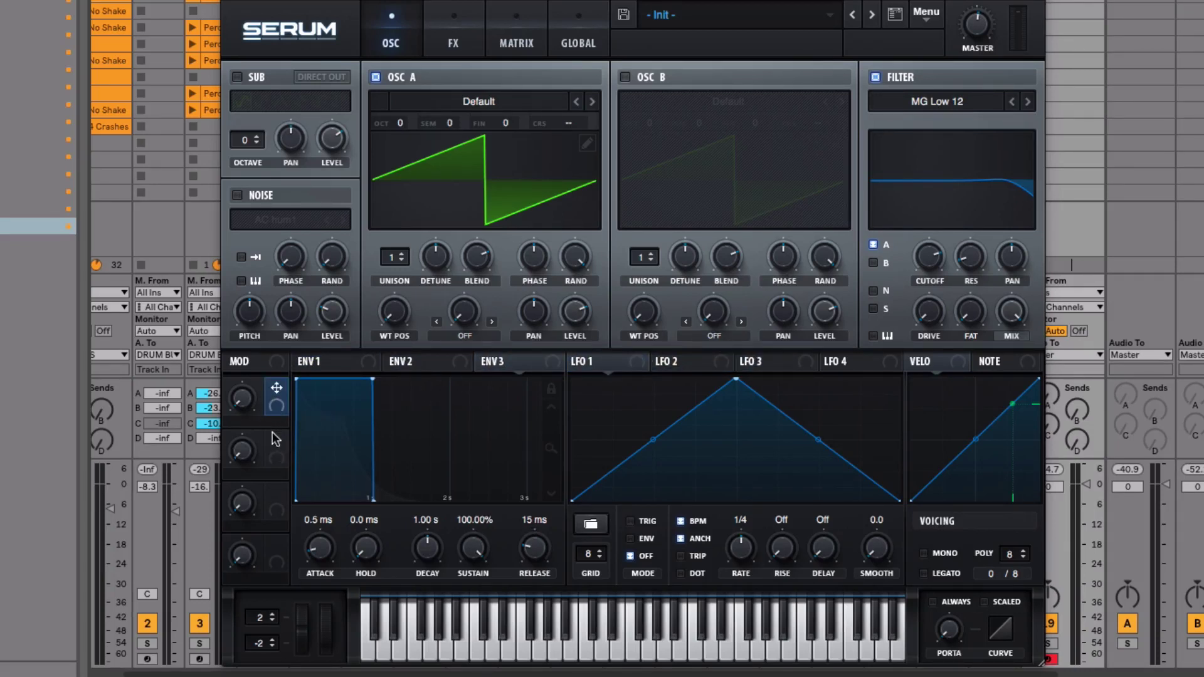